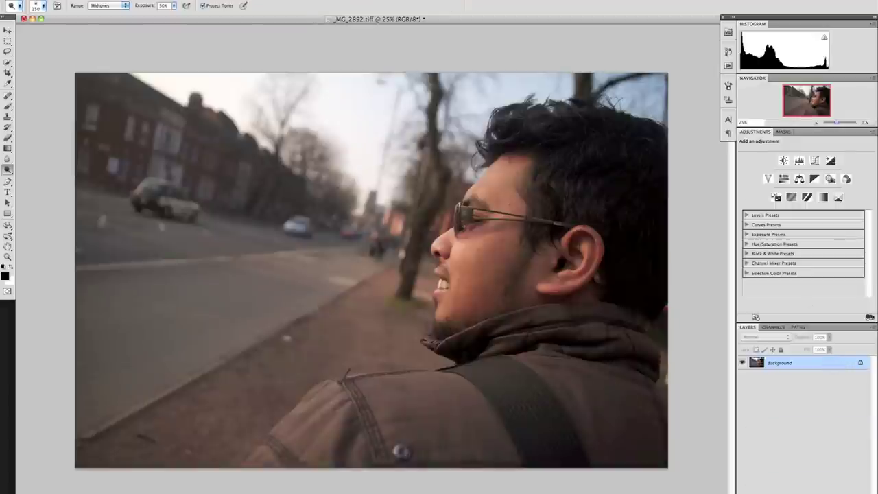
Step: Duplicate the Background layer with Cmd+J and hide the original Background layer
{"action": "key", "text": "super+j"}
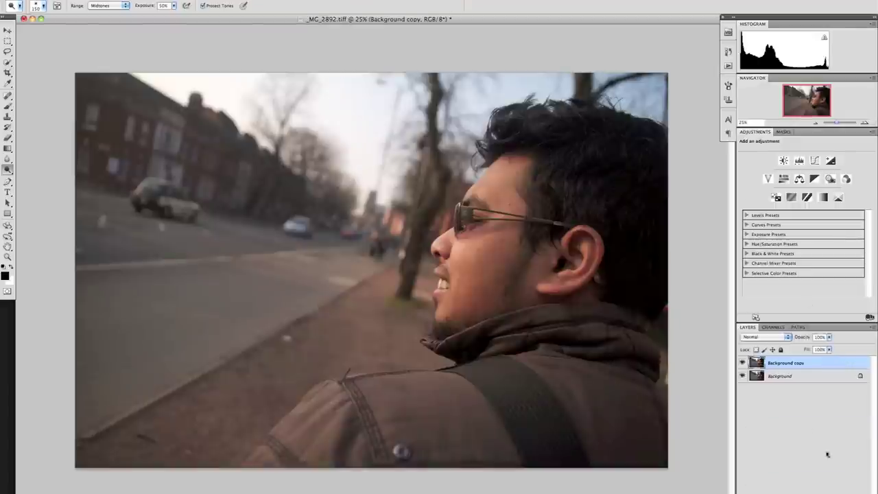
{"action": "left_click", "coordinate": [744, 377]}
Step: Add a Curves adjustment layer and raise the RGB curve so input 148 maps to output 174
{"action": "left_click", "coordinate": [762, 491]}
{"action": "left_click", "coordinate": [795, 432]}
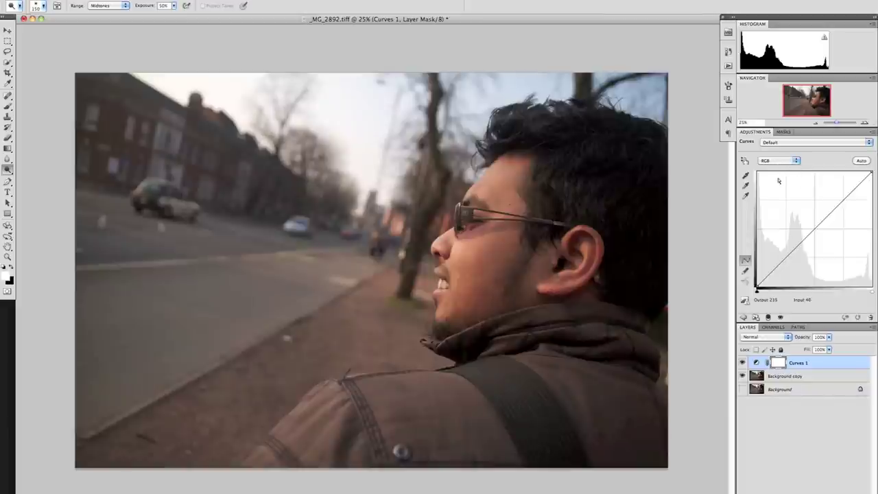
{"action": "left_click", "coordinate": [850, 196]}
{"action": "left_click_drag", "start_coordinate": [851, 195], "coordinate": [850, 187]}
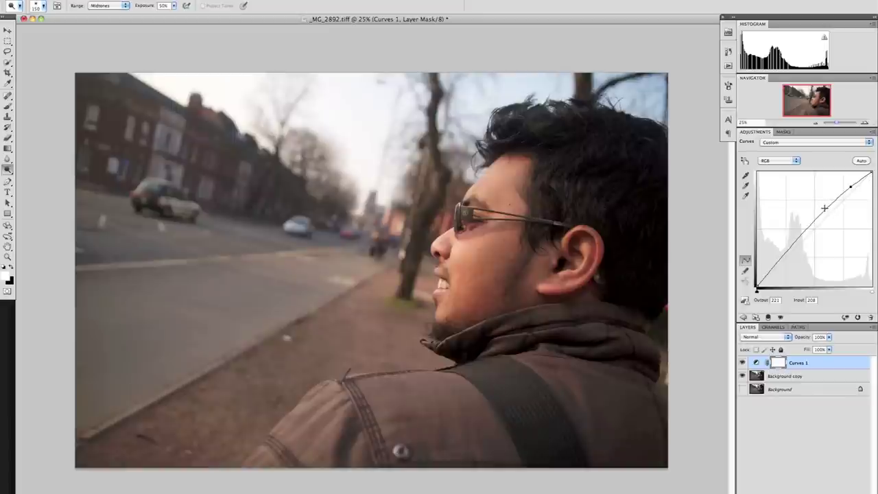
{"action": "left_click_drag", "start_coordinate": [823, 208], "coordinate": [824, 207]}
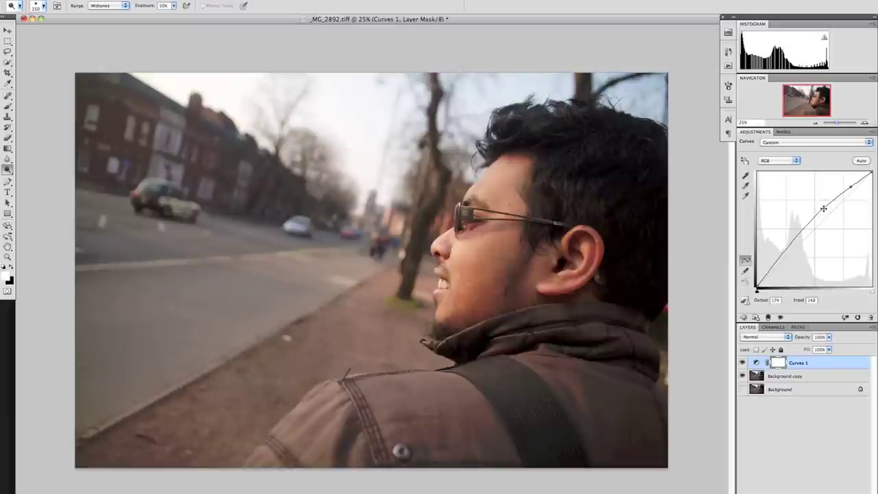
{"action": "left_click", "coordinate": [776, 162]}
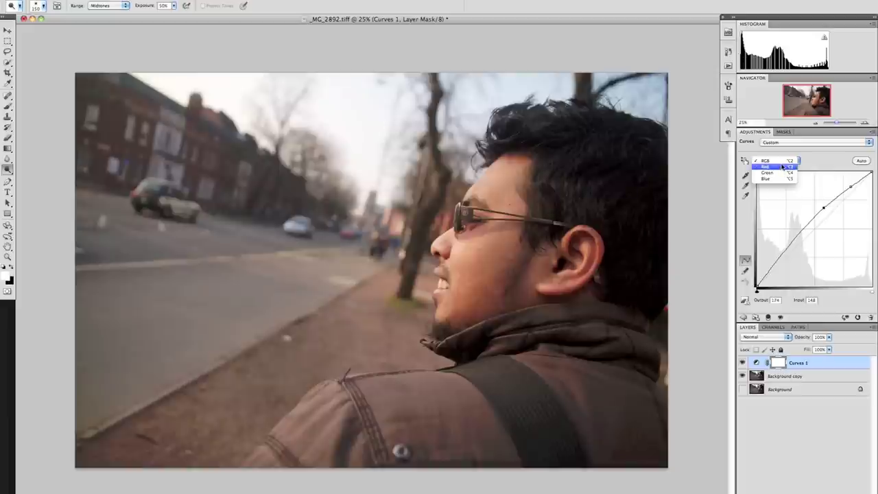
Step: On the Red channel curve, raise the highlights, pull the shadows down, and nudge a midtone point up
{"action": "left_click", "coordinate": [782, 166]}
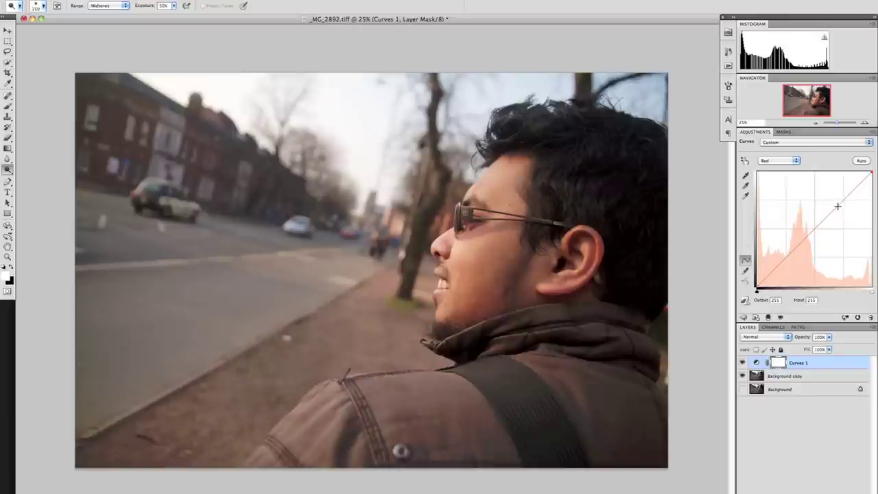
{"action": "left_click_drag", "start_coordinate": [842, 199], "coordinate": [842, 194]}
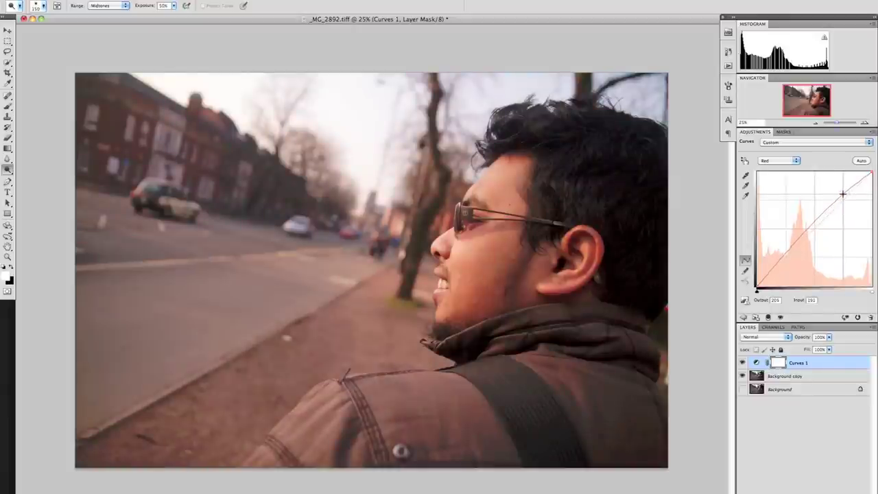
{"action": "left_click", "coordinate": [783, 255]}
{"action": "left_click_drag", "start_coordinate": [783, 255], "coordinate": [788, 260]}
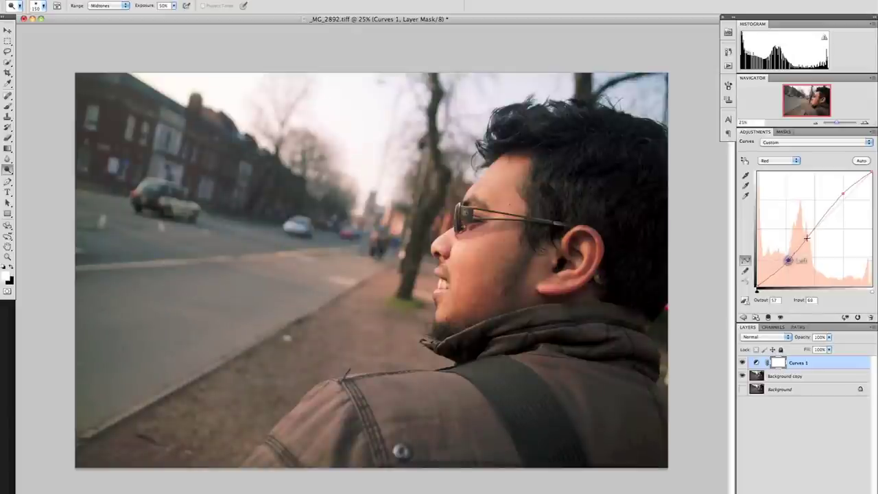
{"action": "left_click", "coordinate": [842, 195]}
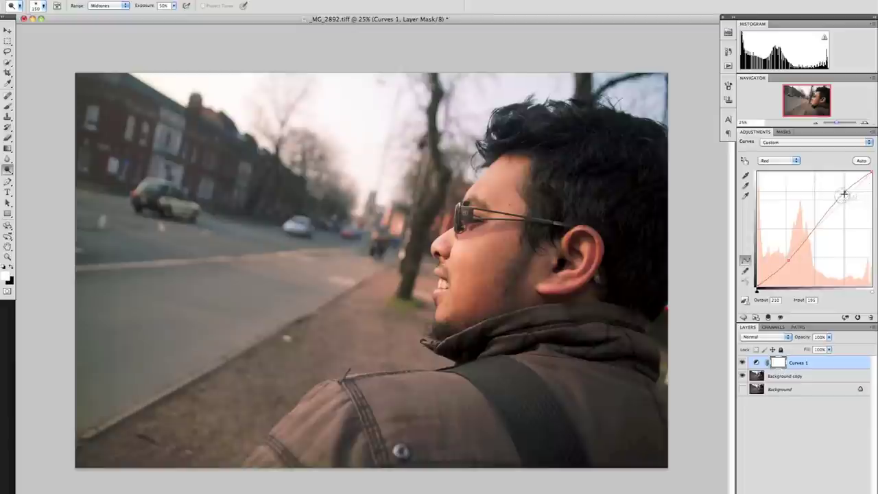
{"action": "left_click", "coordinate": [819, 227]}
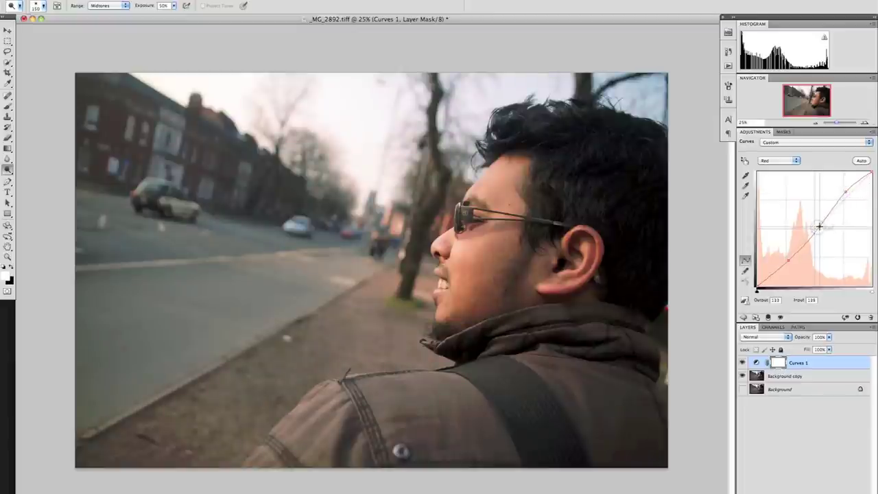
{"action": "key", "text": "Up"}
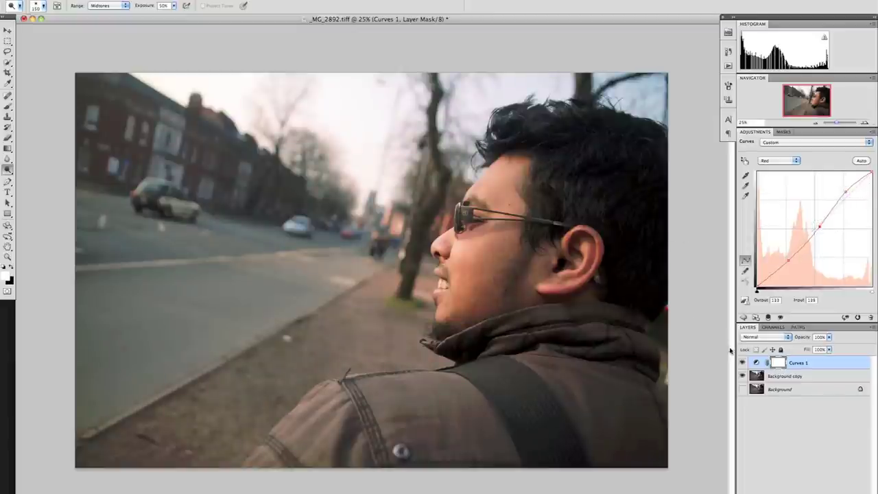
Step: Toggle Curves 1 off and on to compare the Red adjustment with the original
{"action": "left_click", "coordinate": [742, 361]}
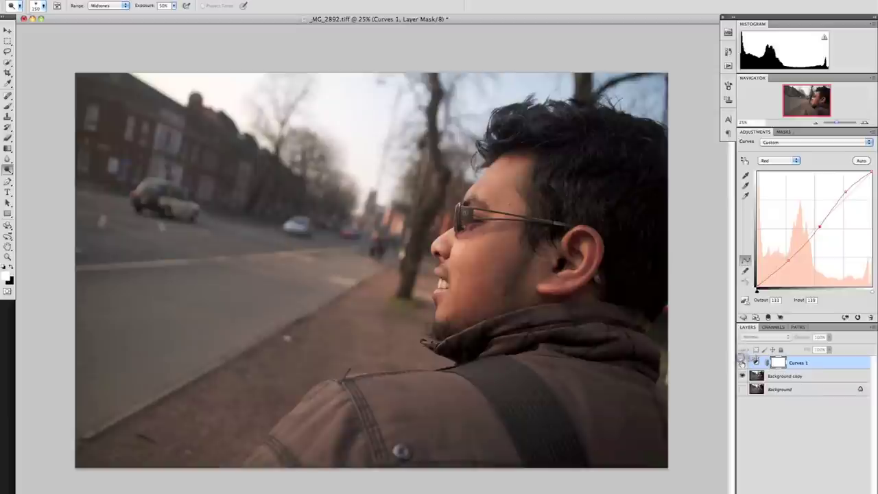
{"action": "left_click", "coordinate": [742, 362]}
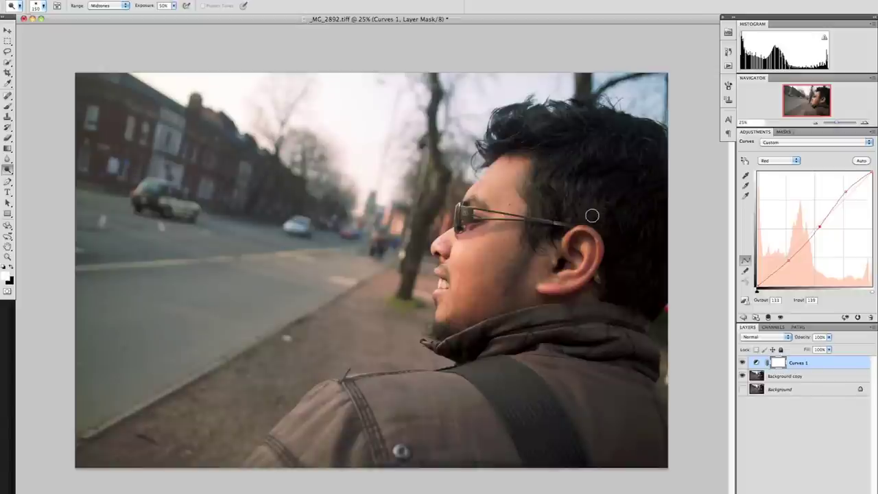
{"action": "left_click", "coordinate": [788, 161]}
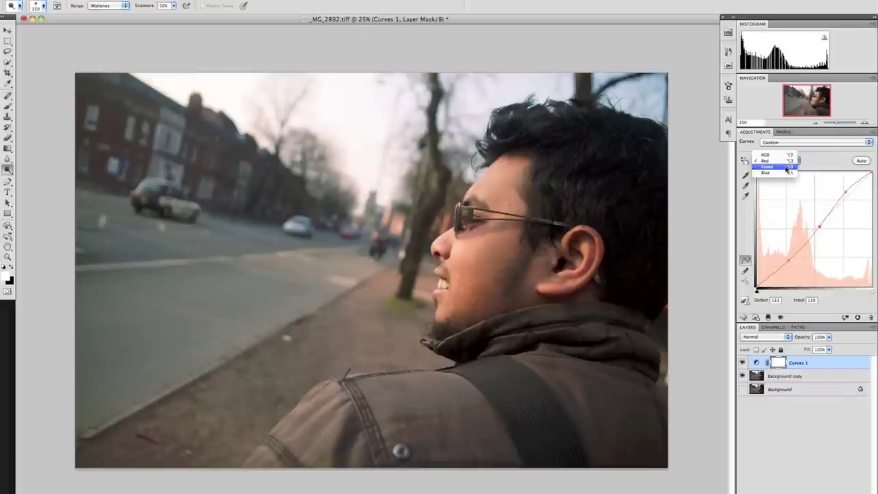
{"action": "left_click", "coordinate": [787, 172]}
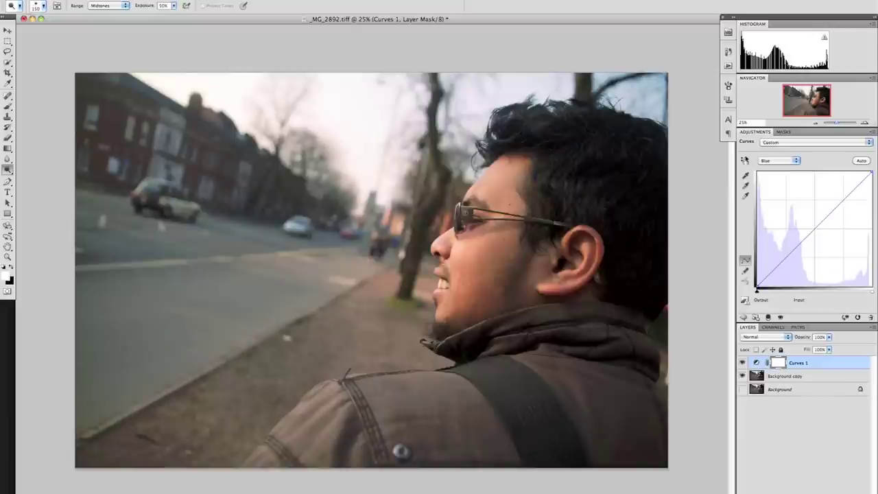
Step: Set the Blue curve's highlight endpoint to output 230 and lift its black point to output 16
{"action": "left_click", "coordinate": [871, 174]}
{"action": "left_click_drag", "start_coordinate": [870, 174], "coordinate": [871, 186]}
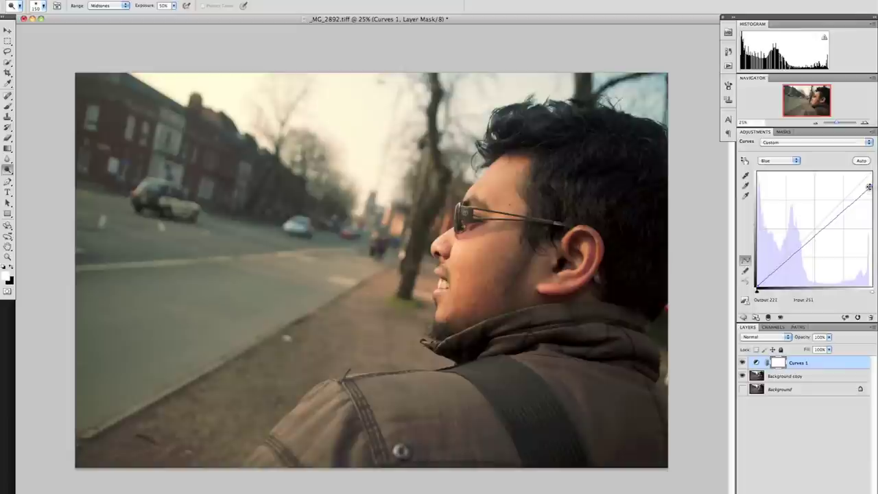
{"action": "left_click_drag", "start_coordinate": [872, 186], "coordinate": [871, 183]}
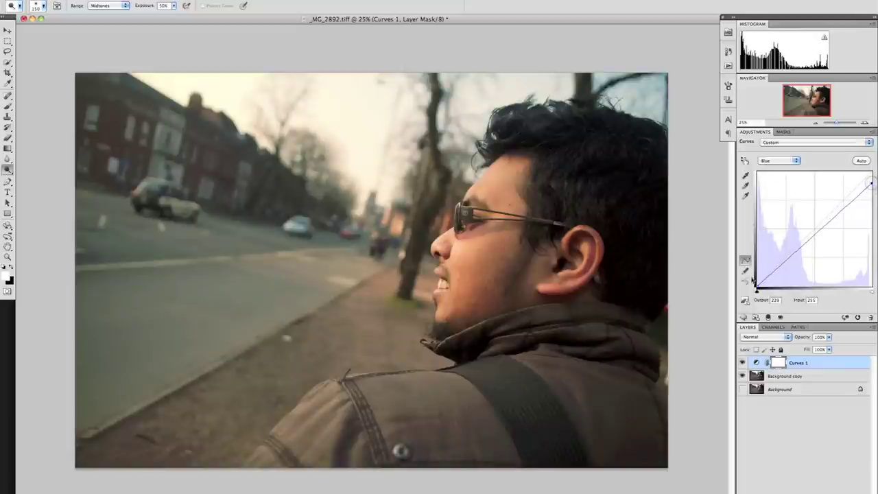
{"action": "left_click_drag", "start_coordinate": [757, 286], "coordinate": [757, 278]}
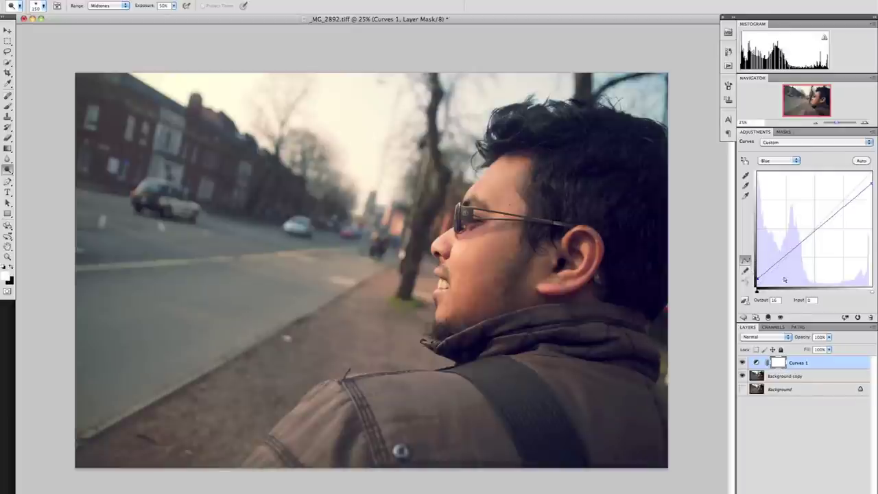
{"action": "left_click_drag", "start_coordinate": [756, 274], "coordinate": [759, 278]}
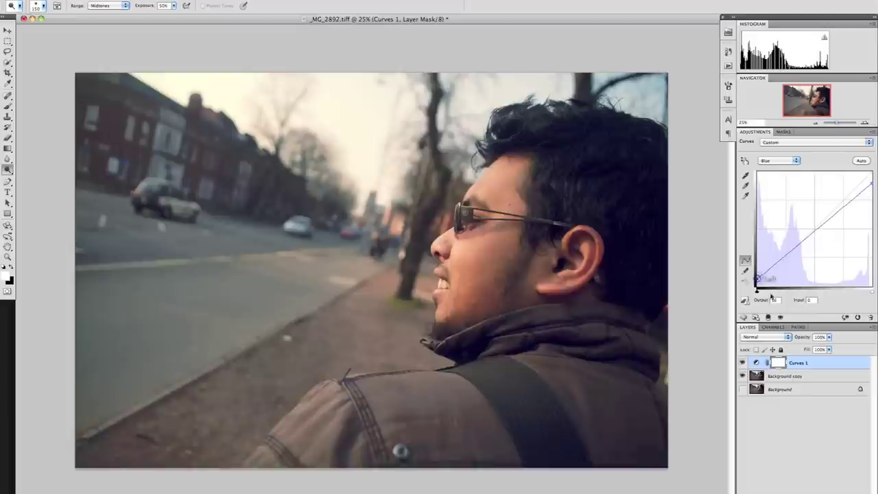
{"action": "left_click", "coordinate": [769, 160]}
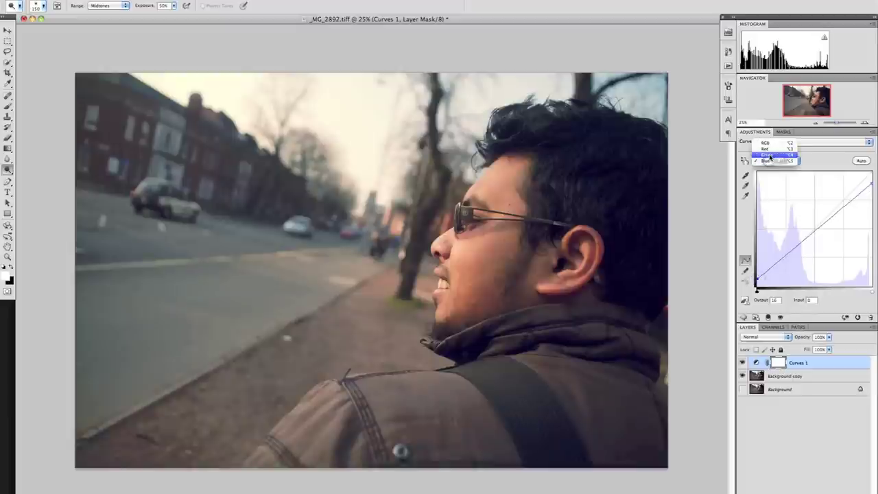
Step: Reshape the Green curve with highlight, shadow and midtone points, mapping input 132 to output 130
{"action": "left_click", "coordinate": [767, 154]}
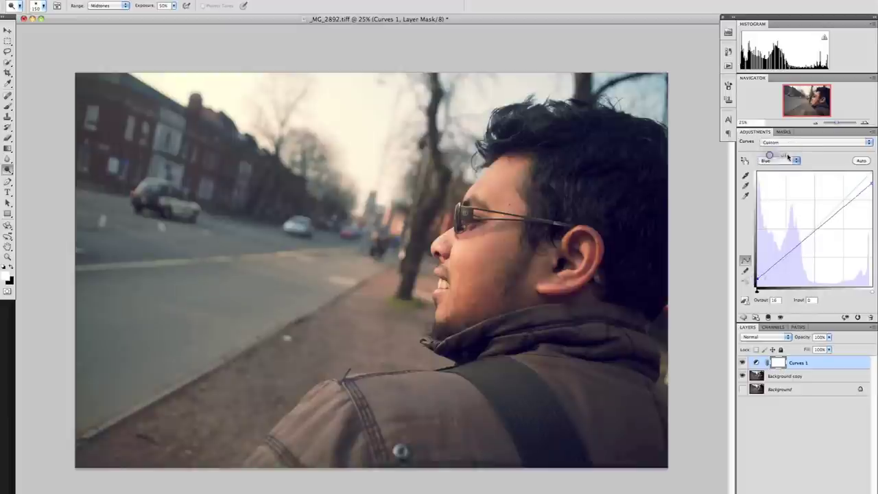
{"action": "left_click", "coordinate": [844, 201]}
{"action": "left_click_drag", "start_coordinate": [844, 200], "coordinate": [836, 204]}
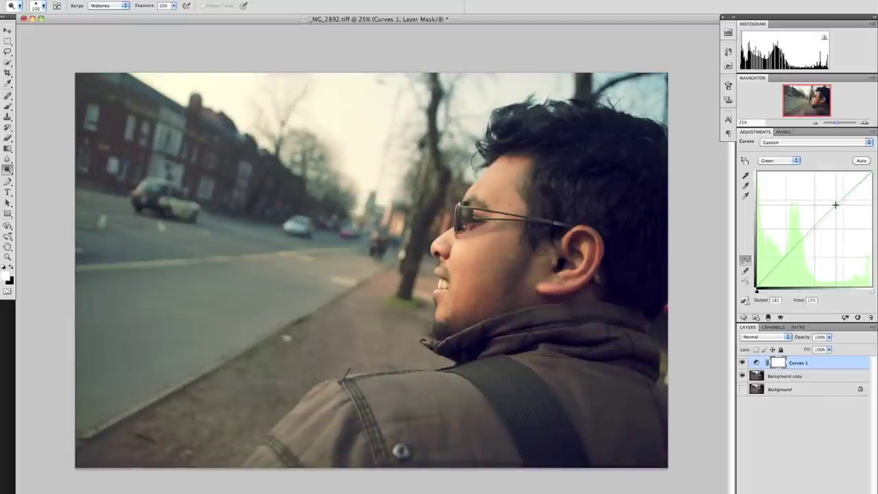
{"action": "left_click", "coordinate": [788, 253]}
{"action": "left_click_drag", "start_coordinate": [789, 252], "coordinate": [792, 253]}
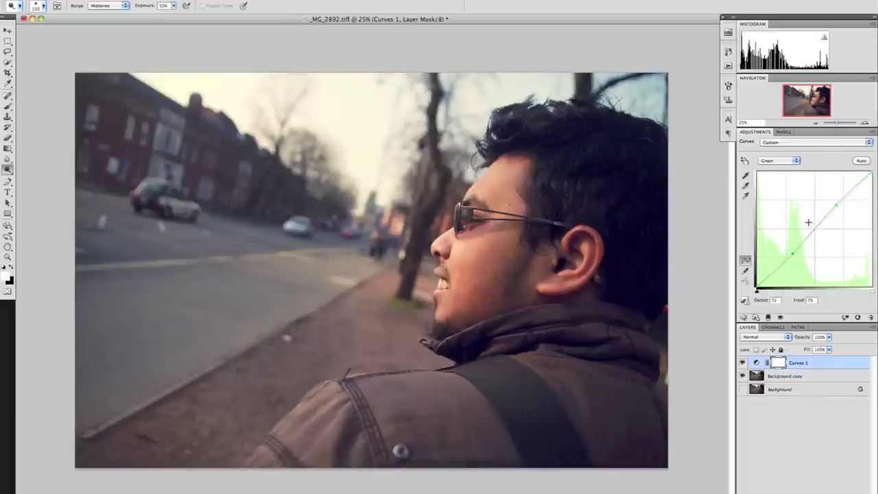
{"action": "left_click", "coordinate": [814, 227]}
{"action": "left_click_drag", "start_coordinate": [817, 227], "coordinate": [817, 227]}
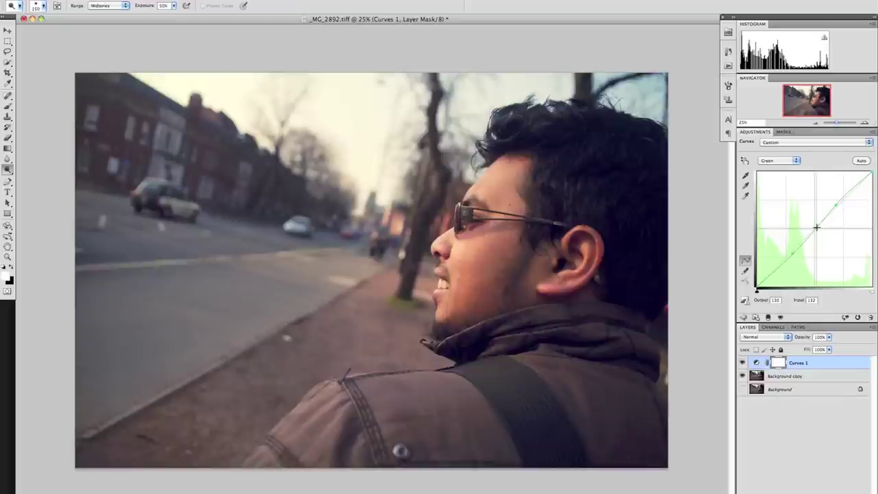
Step: Toggle Curves 1 off and on to compare the Green changes with the original
{"action": "left_click", "coordinate": [743, 363]}
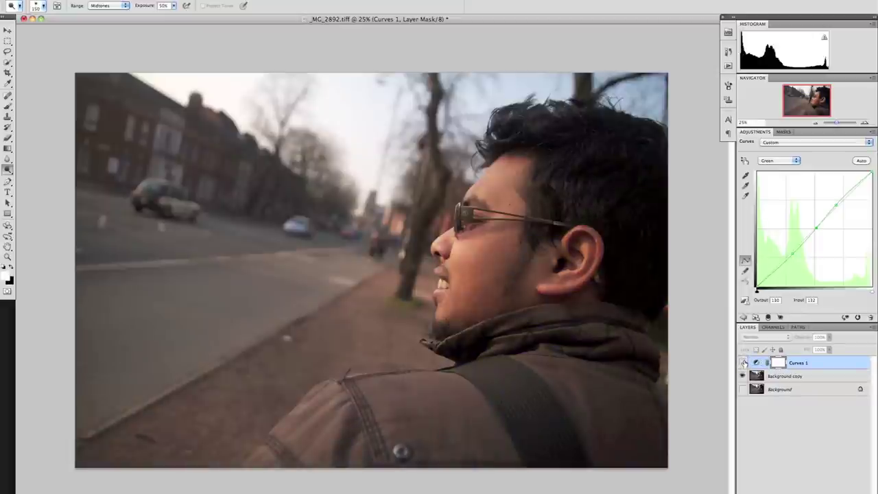
{"action": "left_click", "coordinate": [744, 363]}
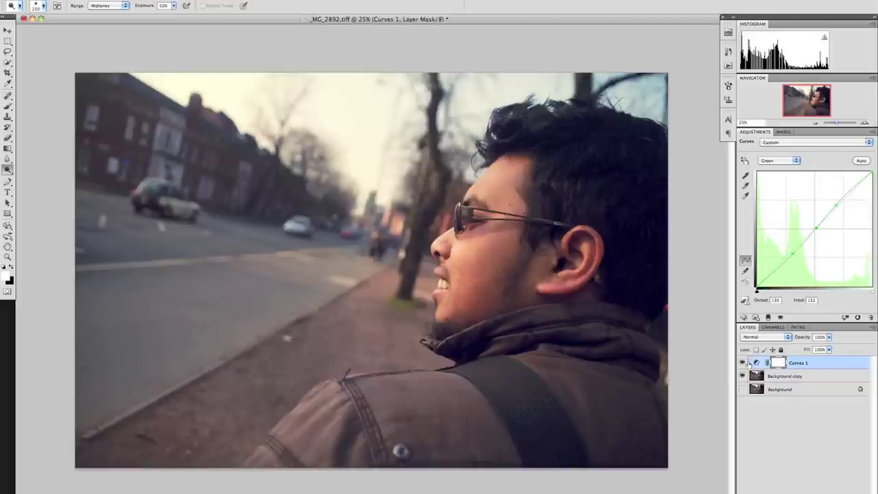
{"action": "left_click", "coordinate": [767, 389]}
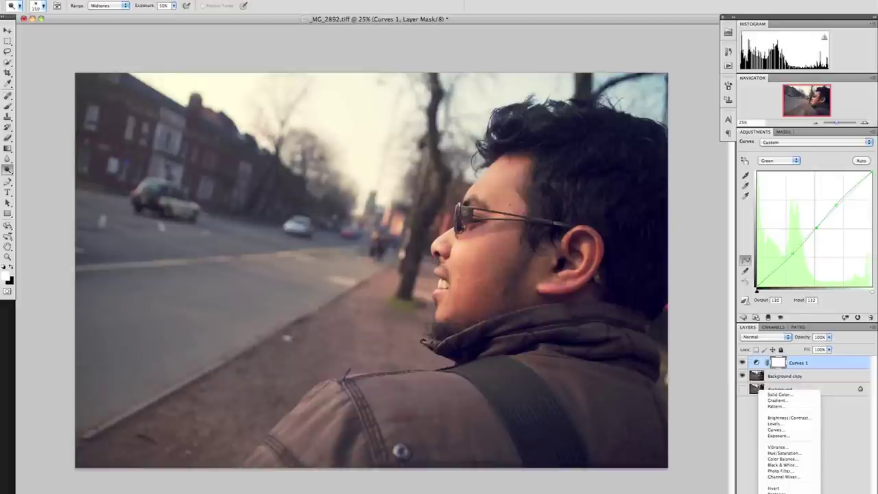
Step: Add a Levels adjustment layer with the output black level raised to 23
{"action": "left_click", "coordinate": [794, 419]}
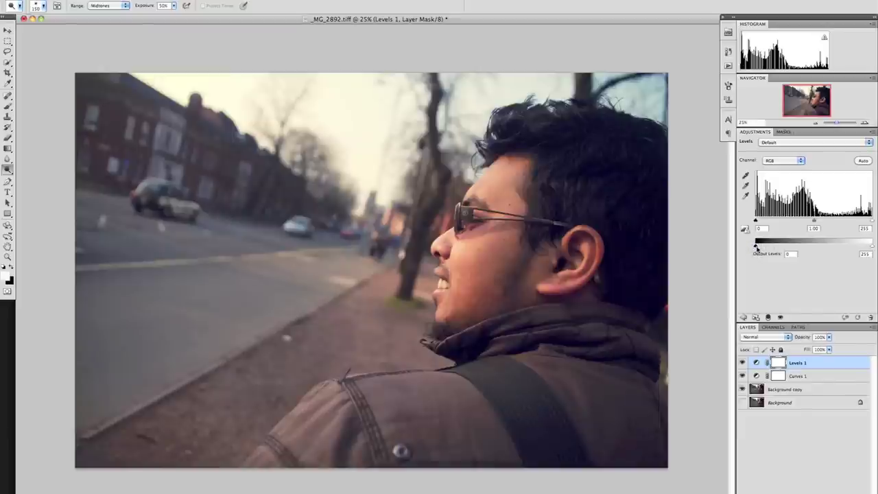
{"action": "left_click_drag", "start_coordinate": [759, 247], "coordinate": [767, 247]}
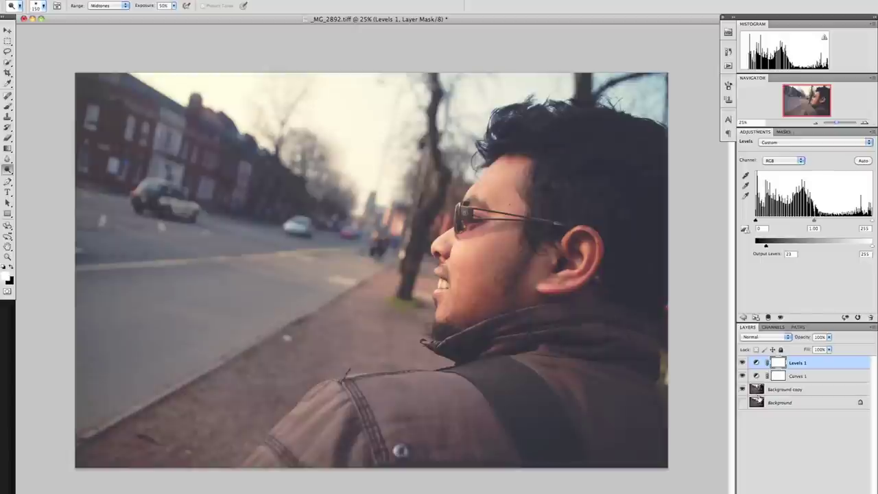
Step: Merge Visible into Background copy, then toggle Background copy off and on to compare with the original
{"action": "right_click", "coordinate": [802, 390]}
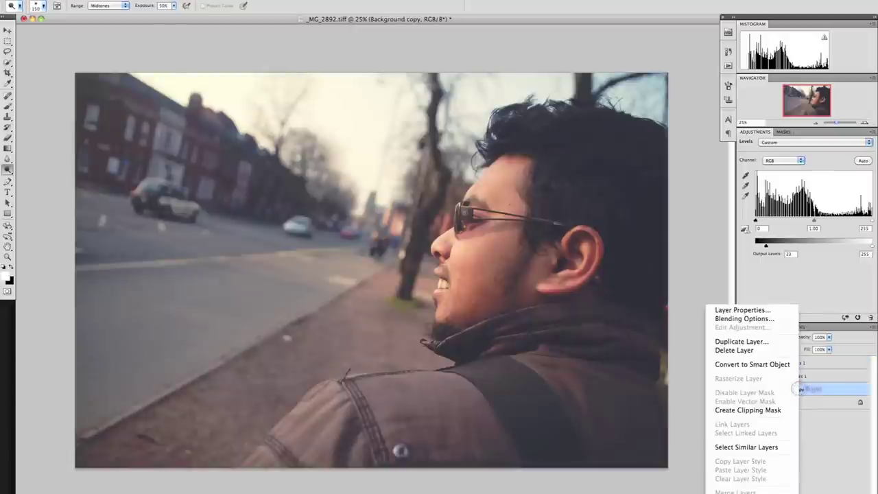
{"action": "left_click", "coordinate": [804, 391]}
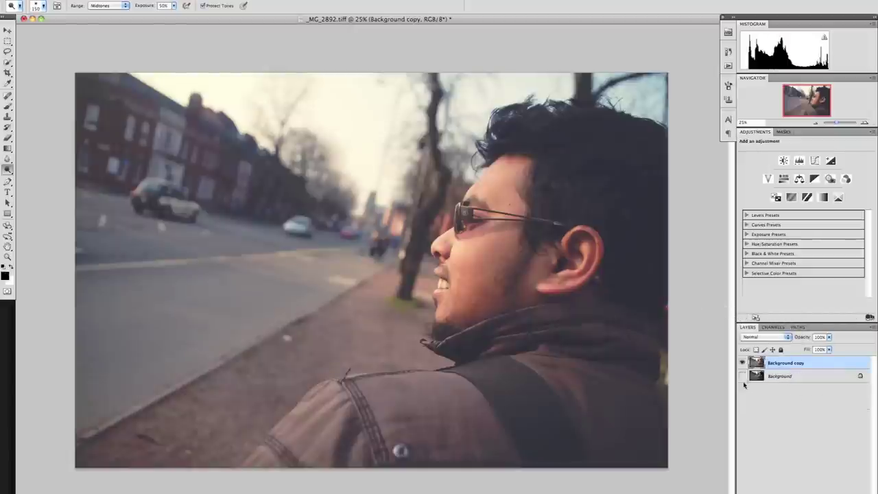
{"action": "left_click", "coordinate": [742, 376]}
{"action": "left_click", "coordinate": [743, 362]}
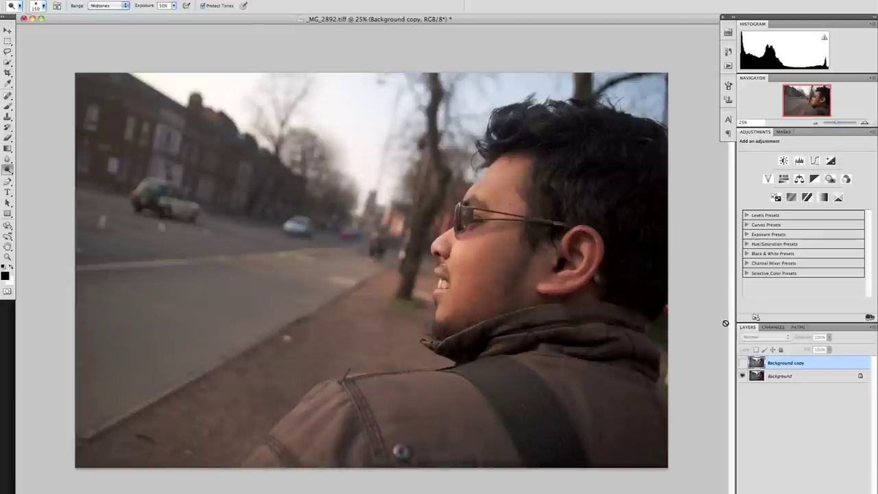
{"action": "left_click", "coordinate": [741, 362]}
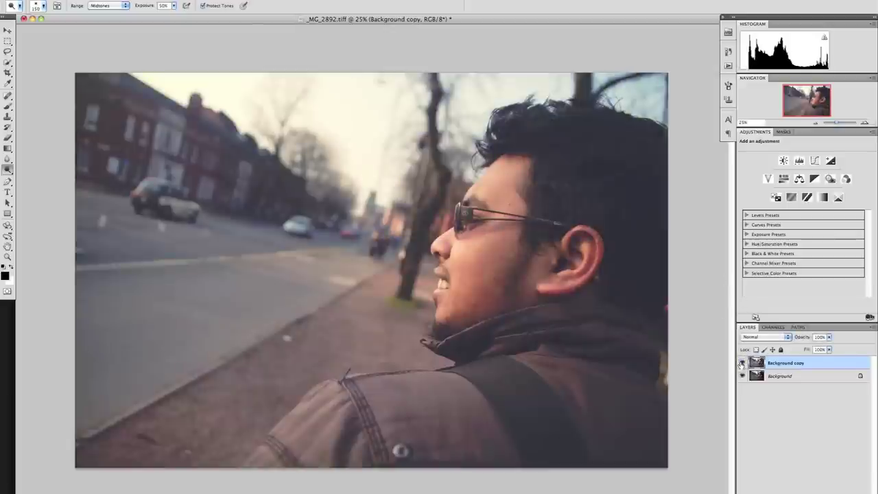